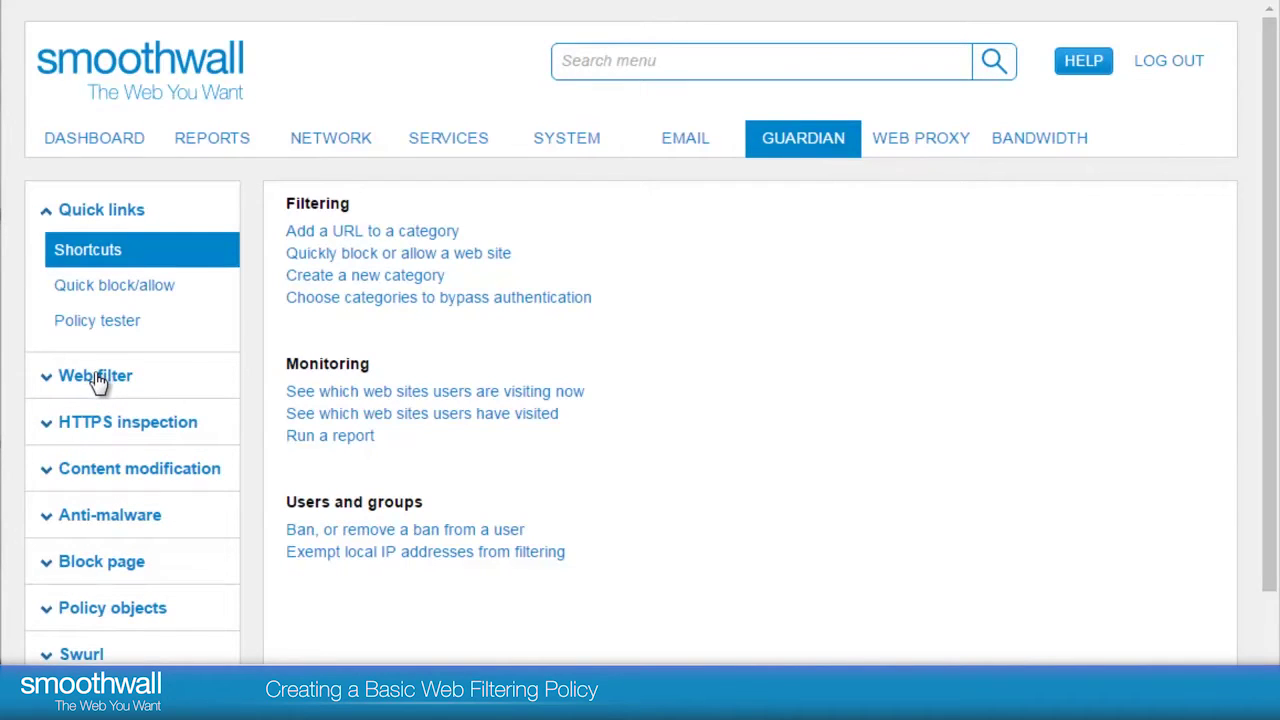
Open the Web filter Manage policies page to view the six existing policies
click(97, 381)
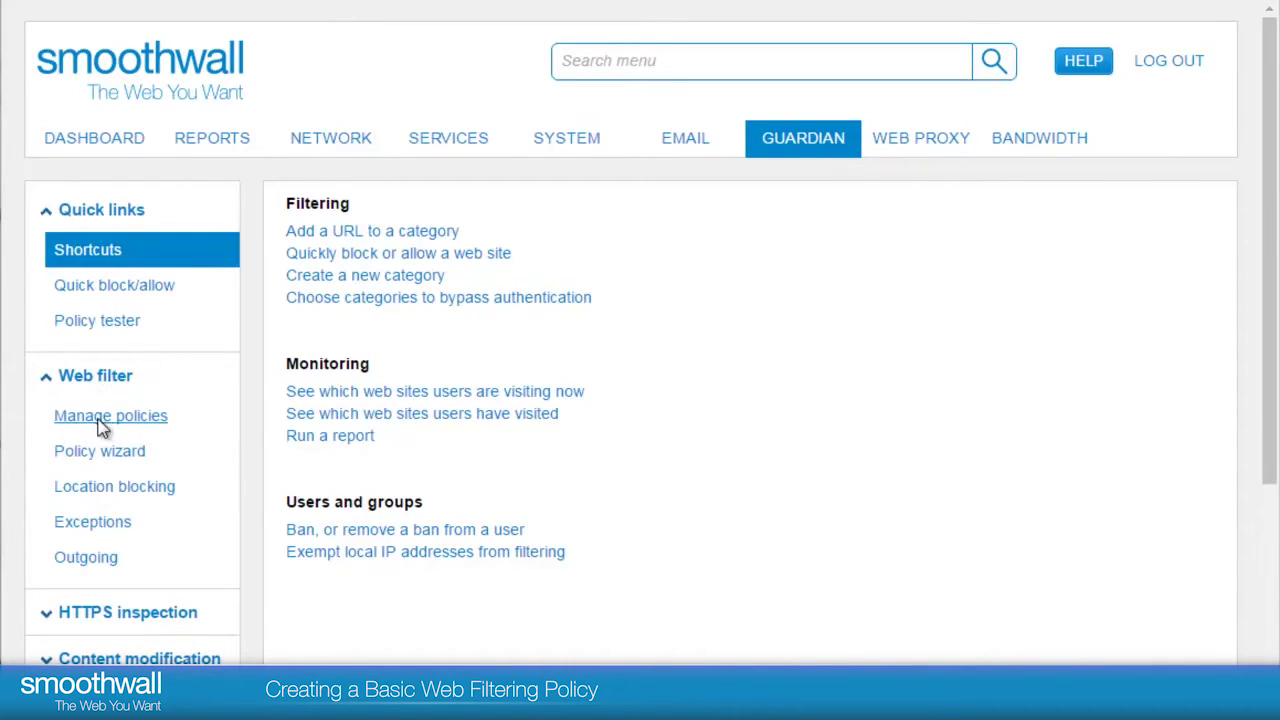
click(103, 417)
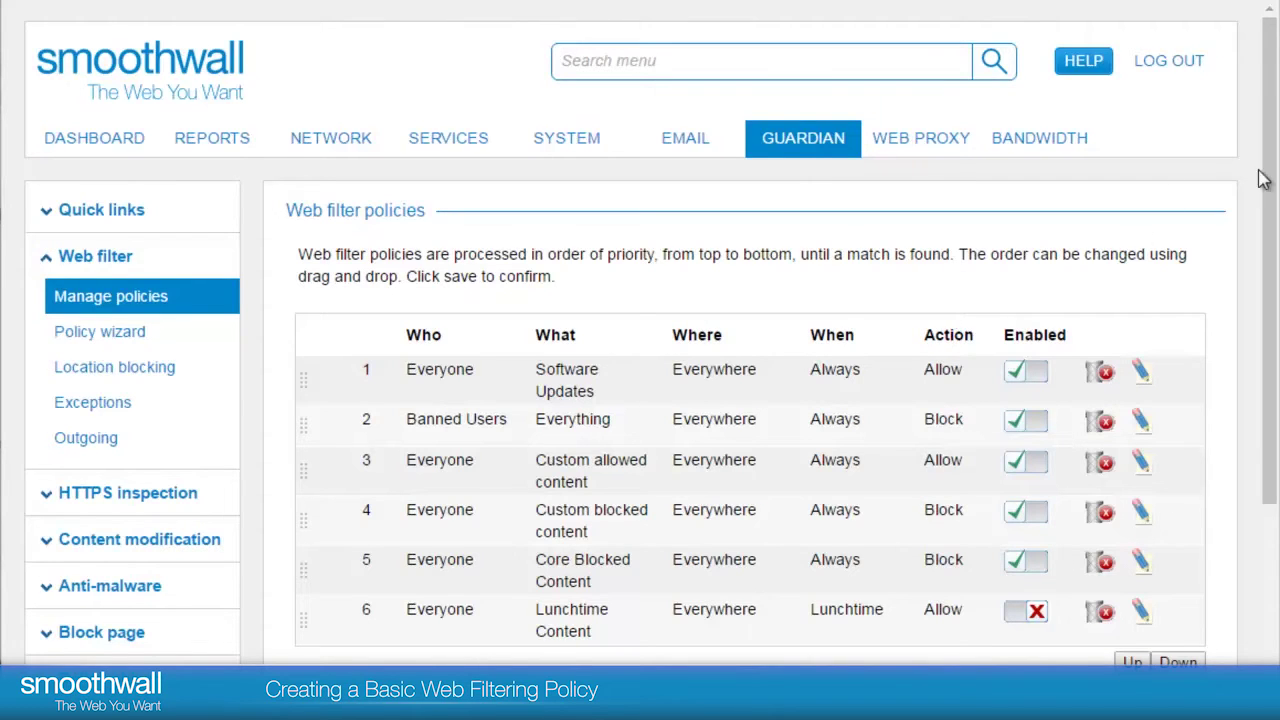
drag(1264, 177, 1264, 323)
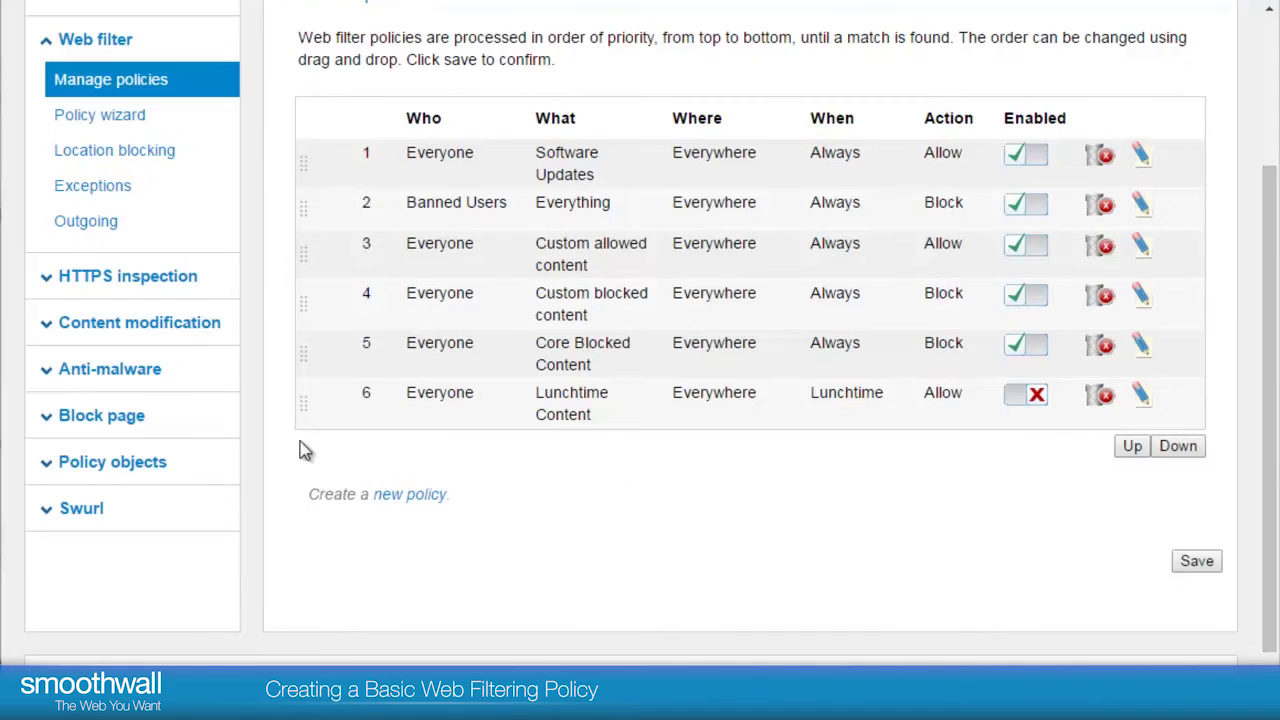
Start the policy wizard and add the Everyone group as the policy's users
click(102, 114)
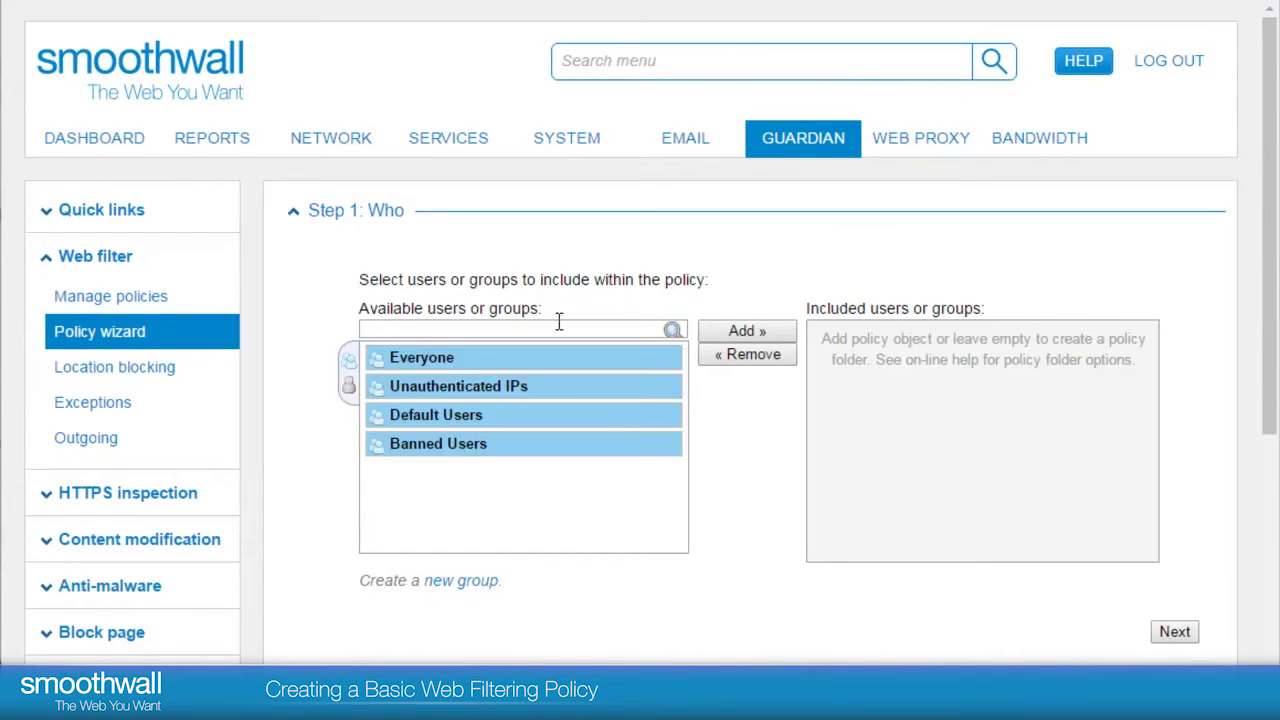
click(447, 368)
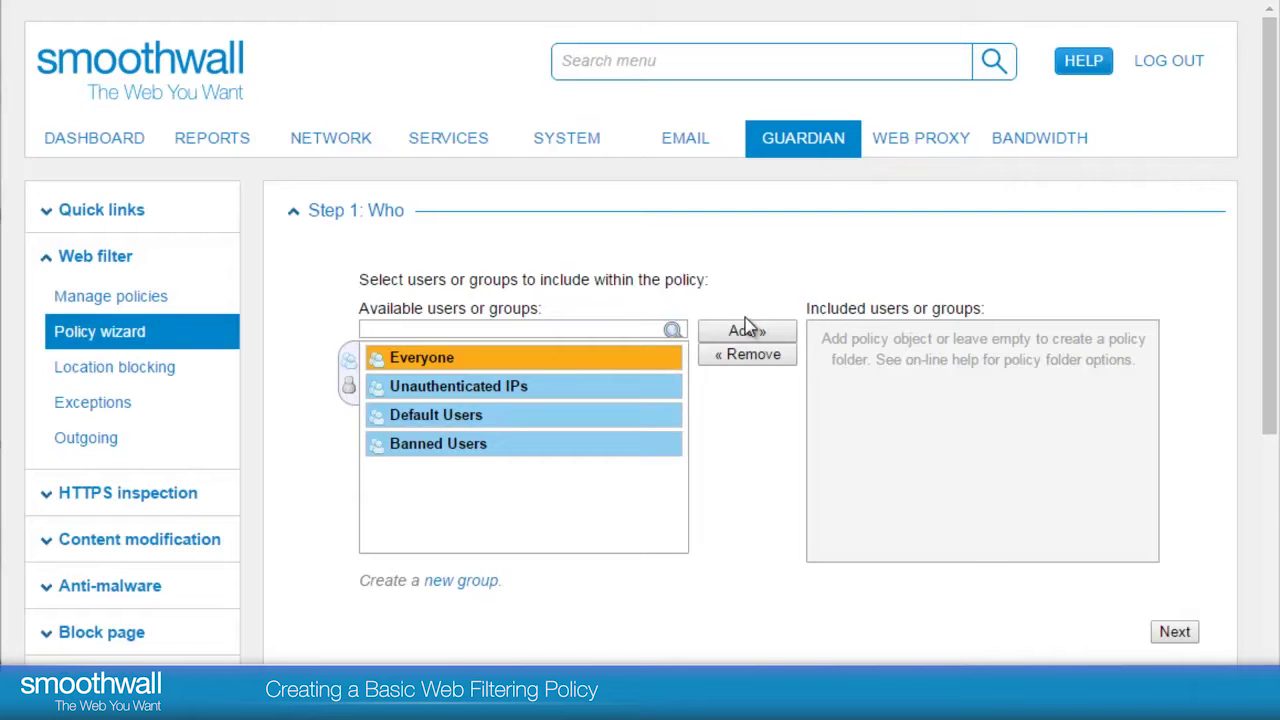
double_click(551, 363)
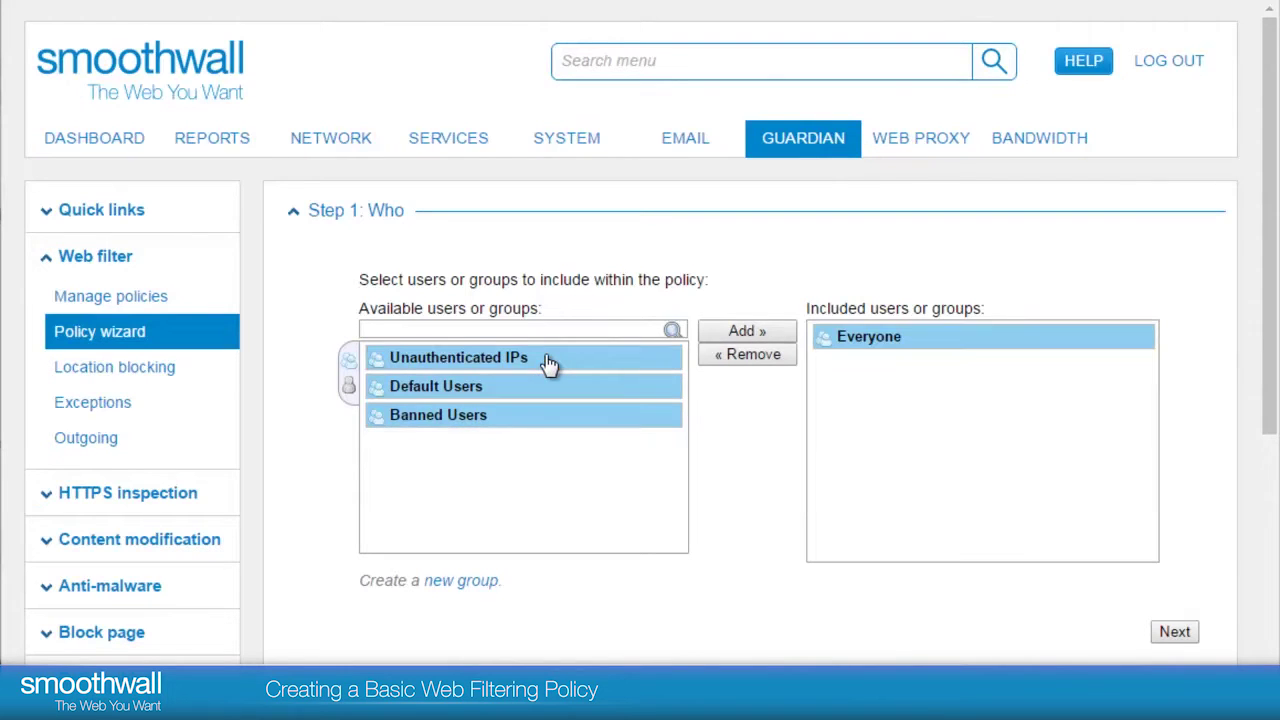
click(890, 341)
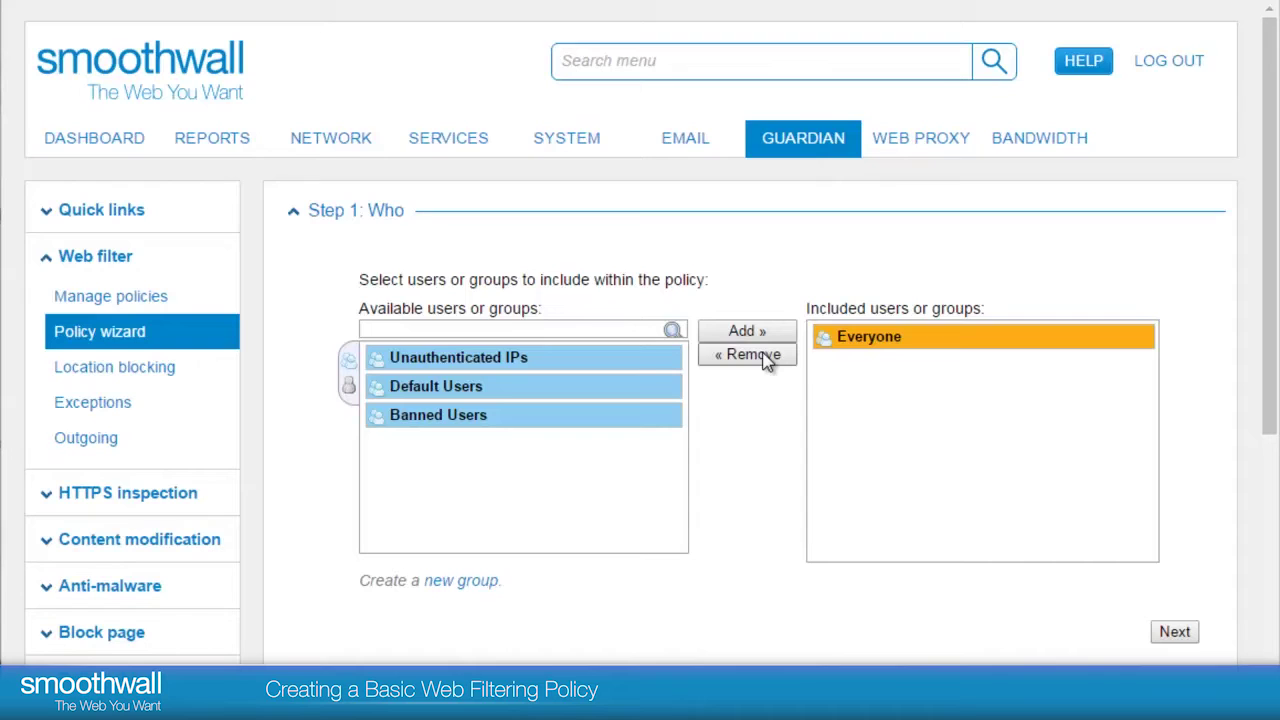
click(764, 357)
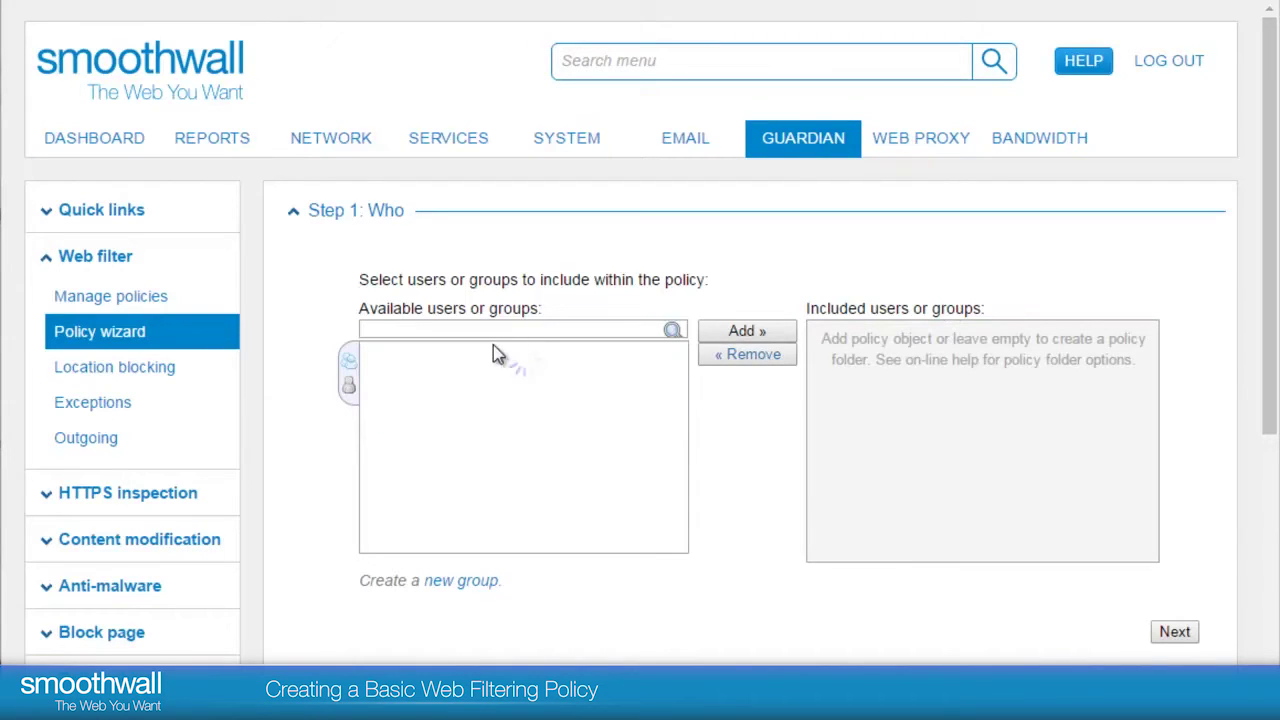
click(462, 358)
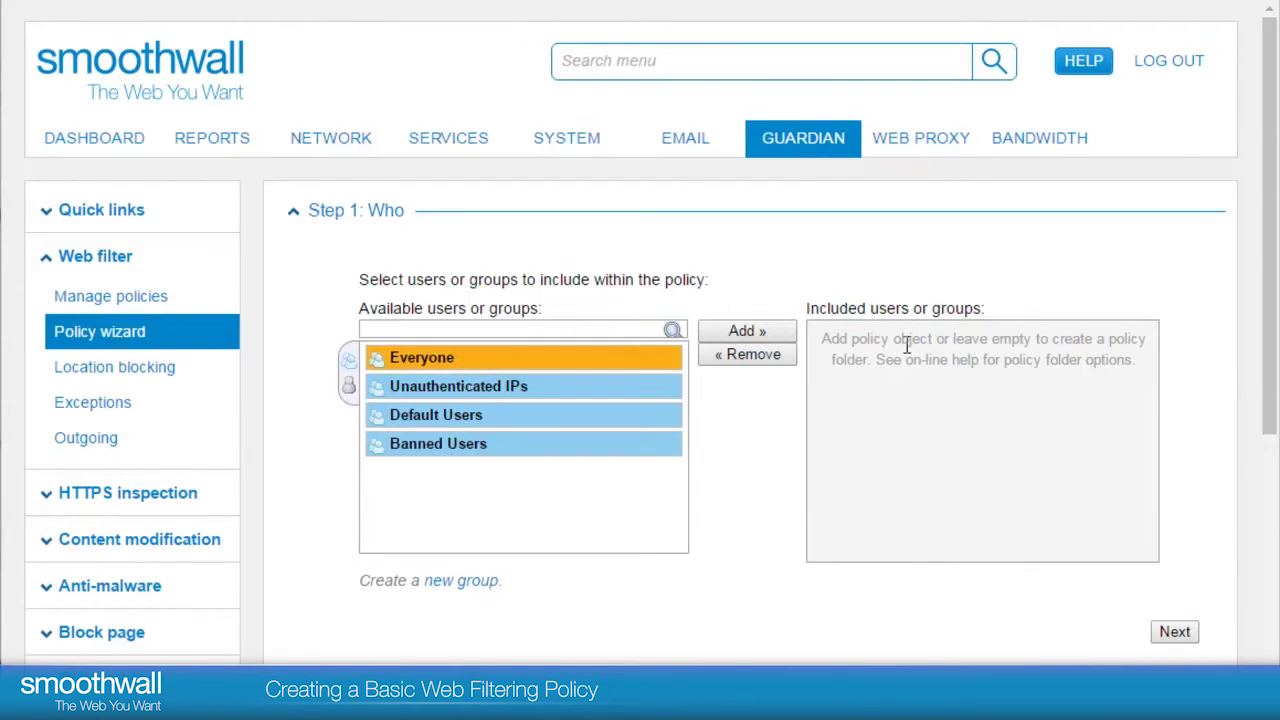
click(747, 332)
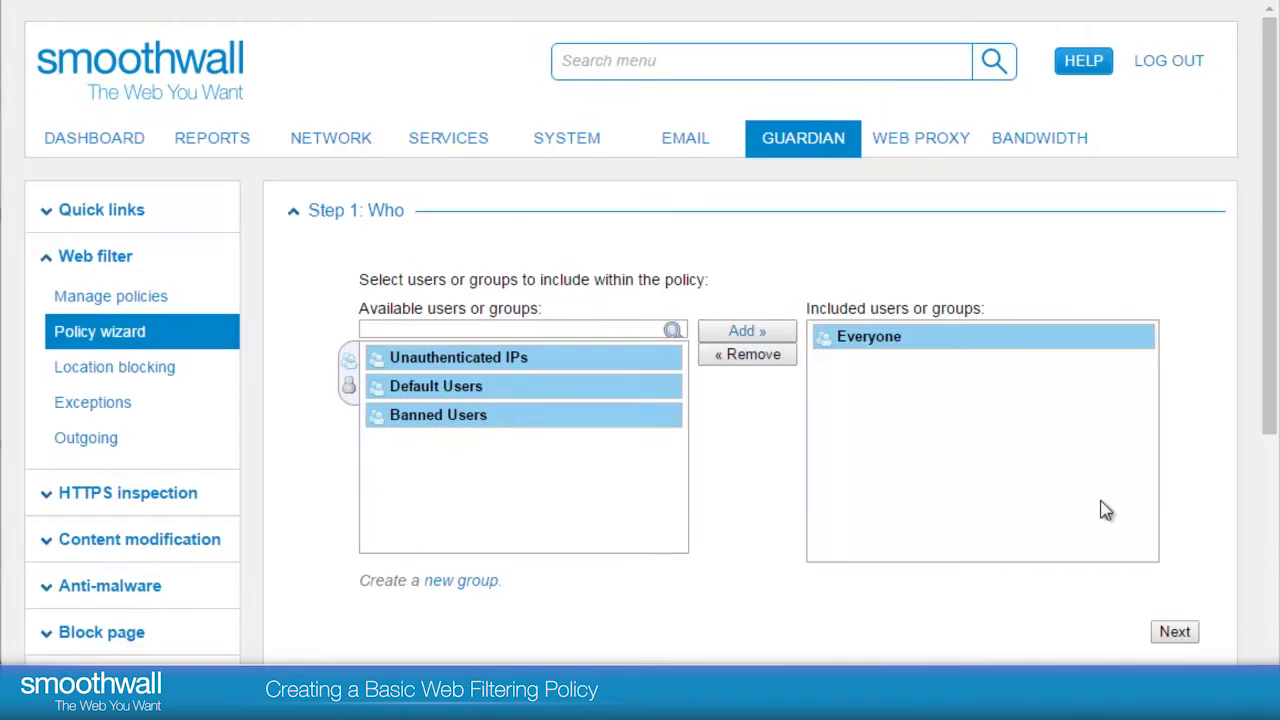
Search categories for 'social' and add Social Networking Sites to the policy
click(1175, 633)
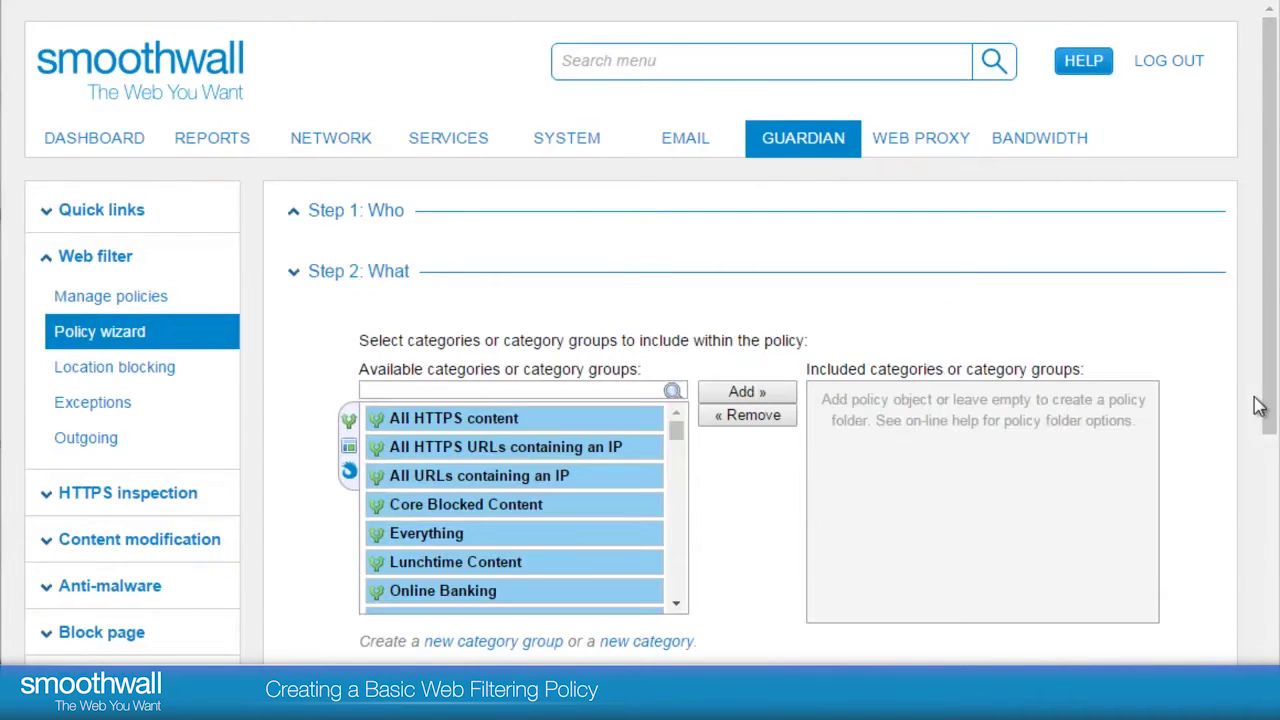
drag(1272, 373, 1272, 490)
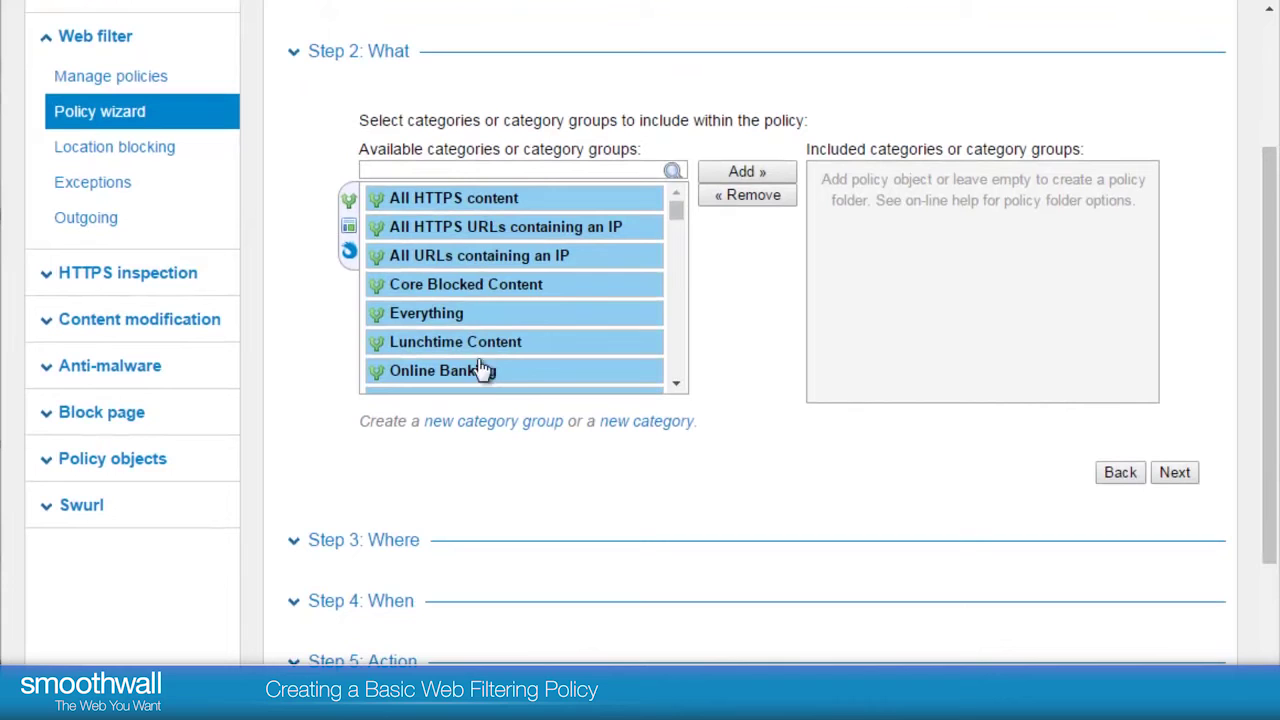
click(455, 171)
text(social)
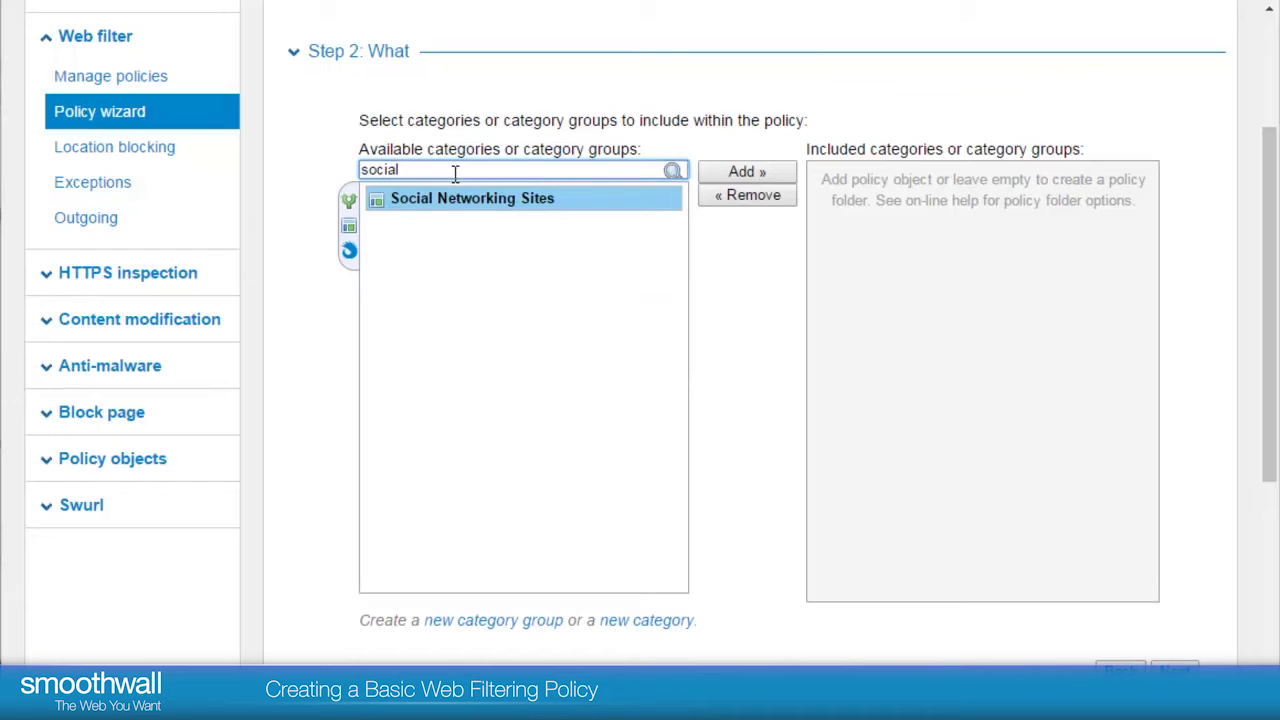
click(458, 205)
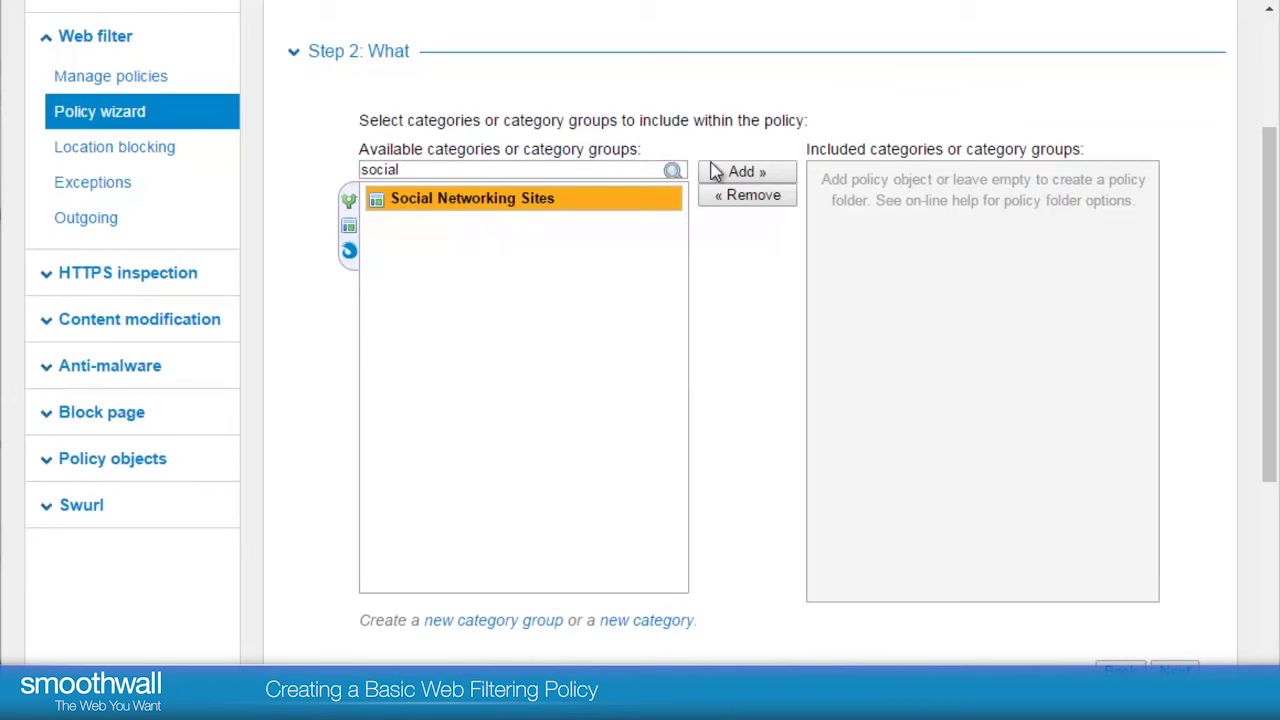
click(739, 175)
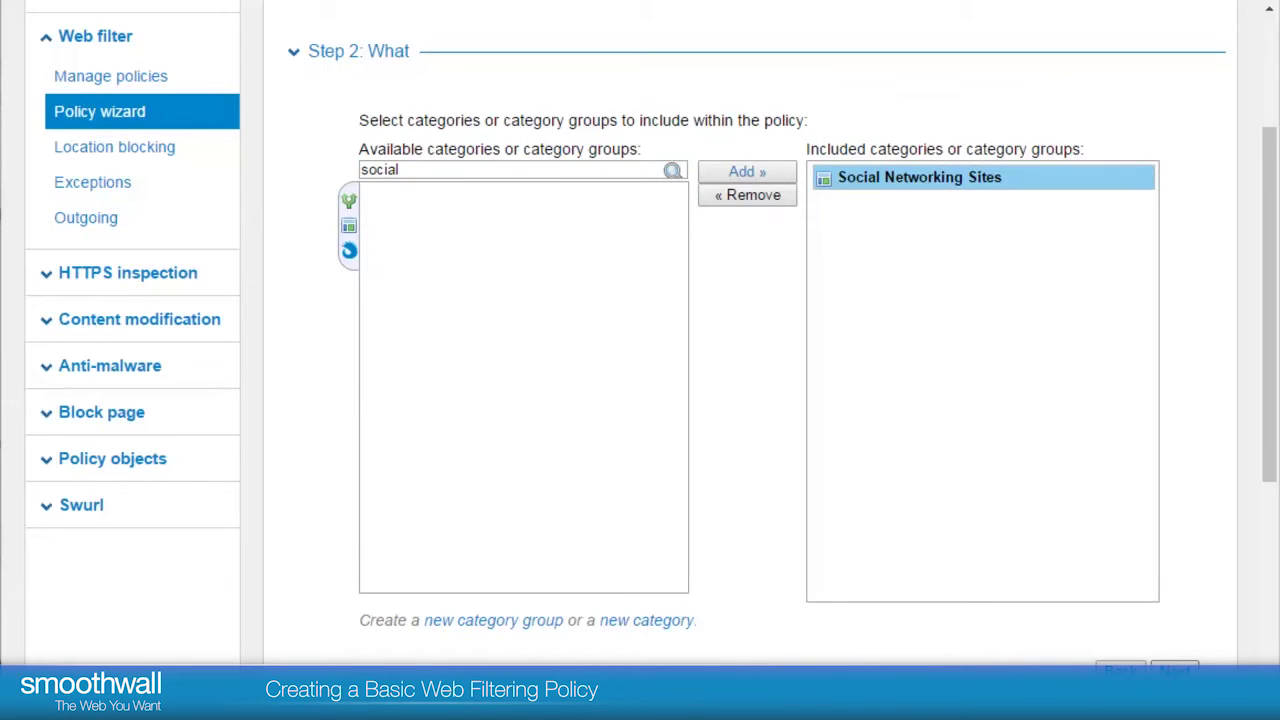
click(1175, 668)
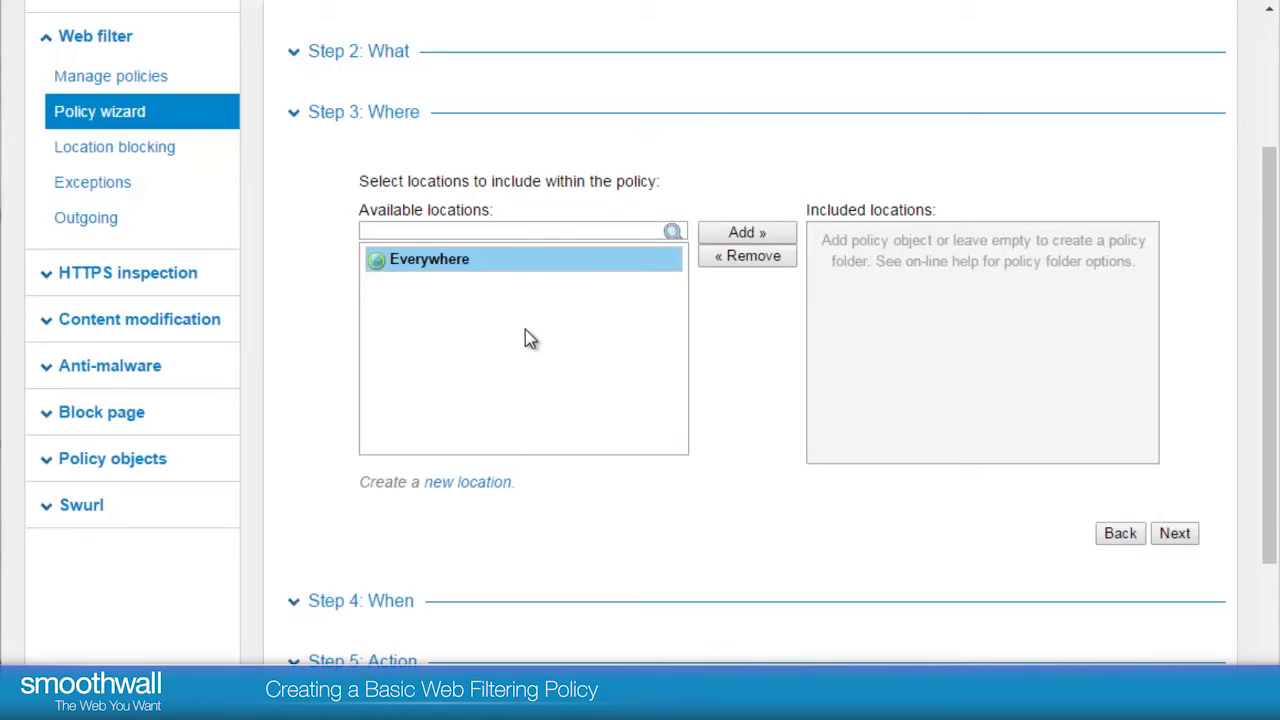
Add Everywhere as the policy's location
click(446, 266)
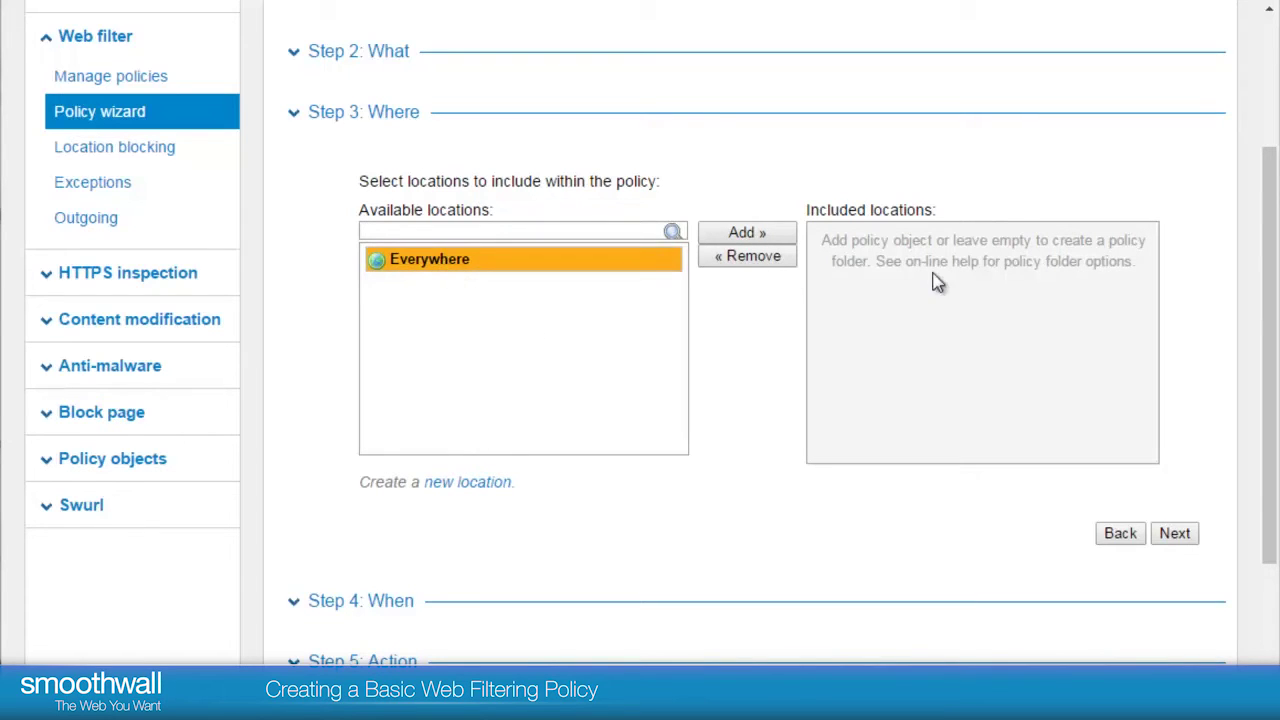
click(738, 234)
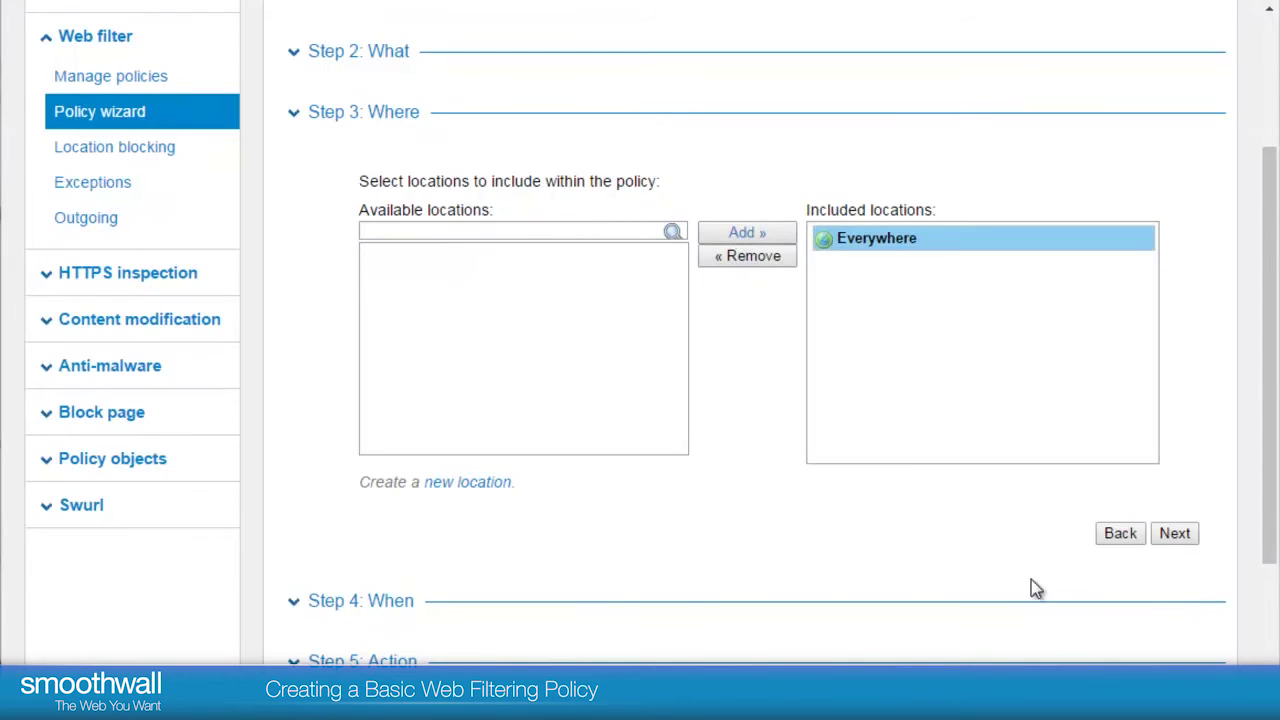
click(1173, 536)
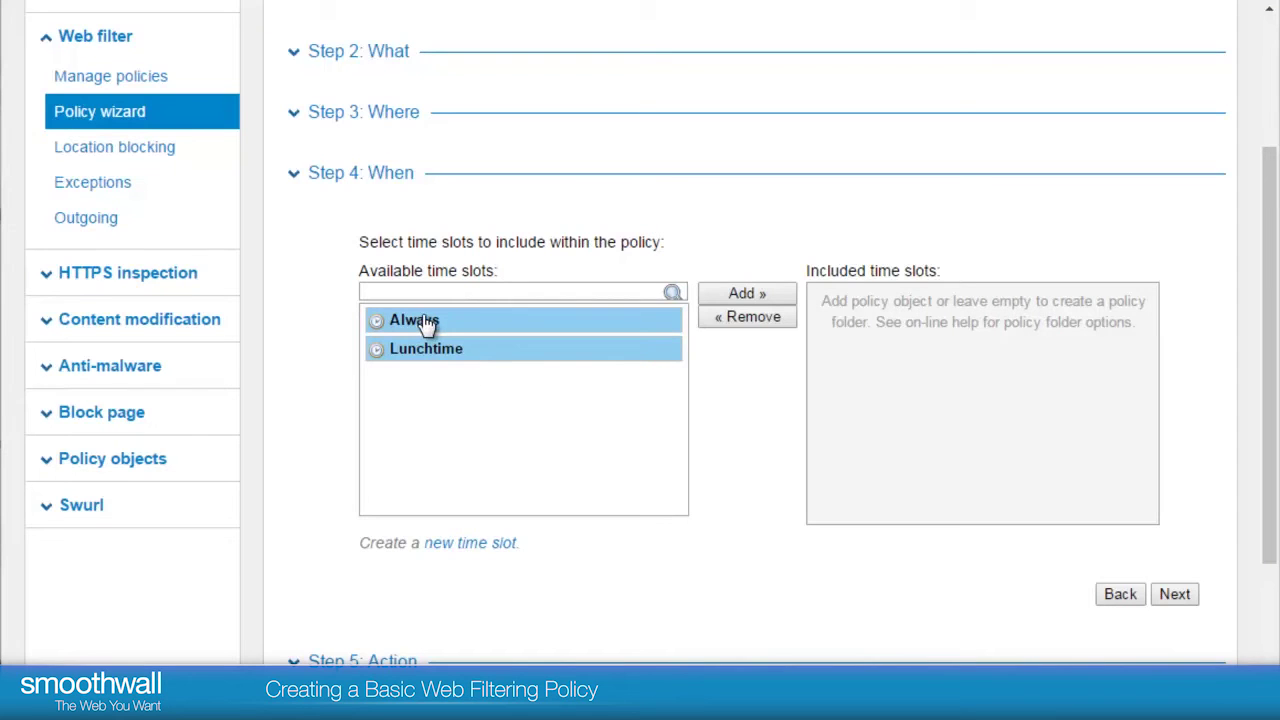
Add Always as the policy's time slot
drag(426, 321, 428, 346)
click(426, 324)
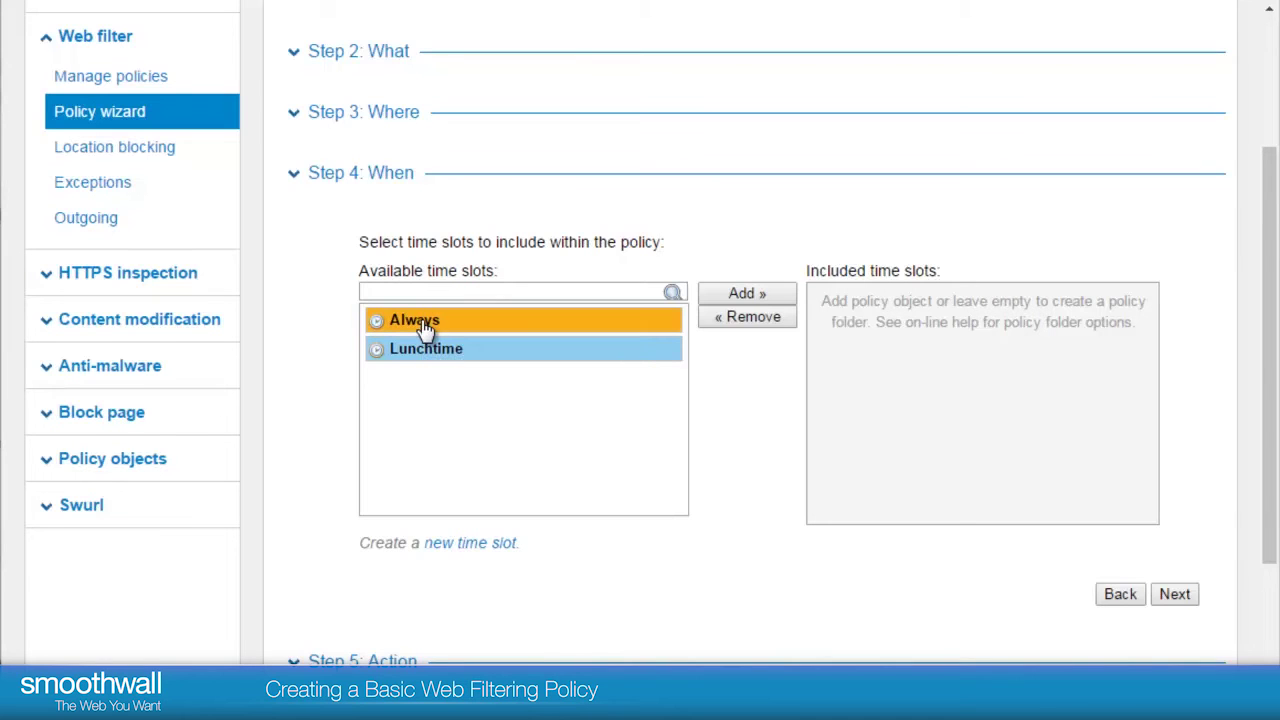
click(735, 295)
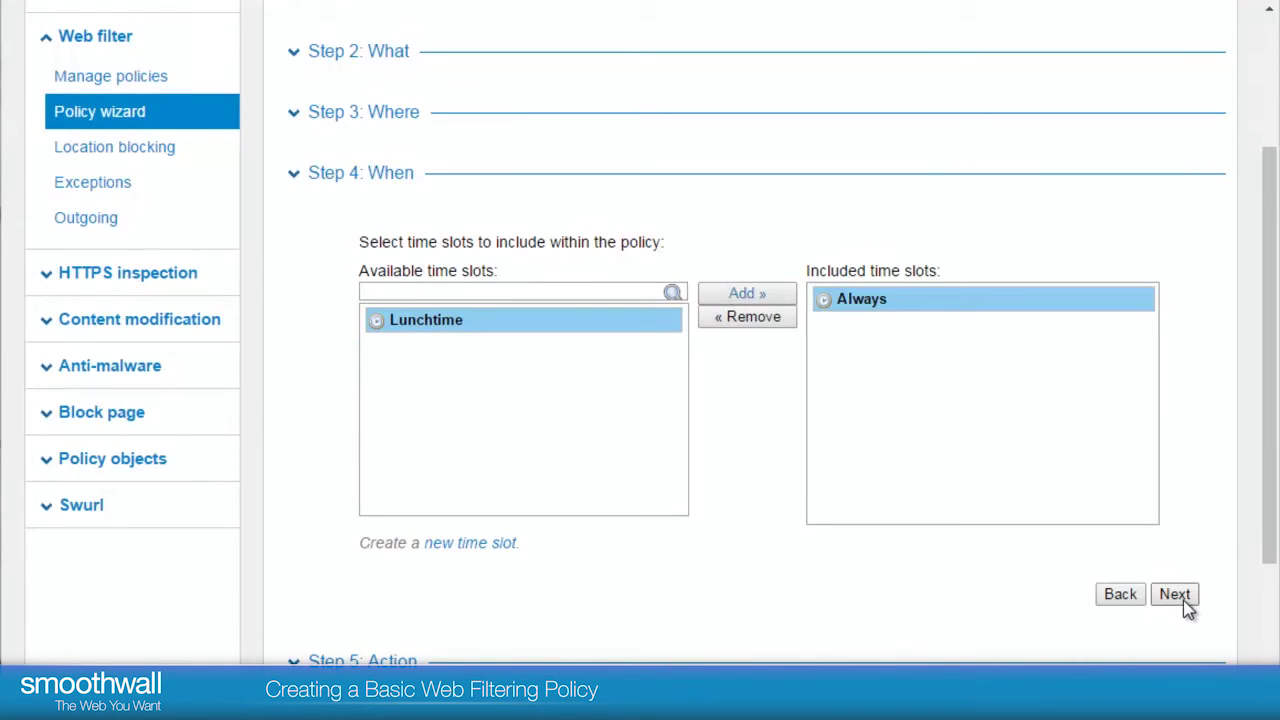
click(1183, 597)
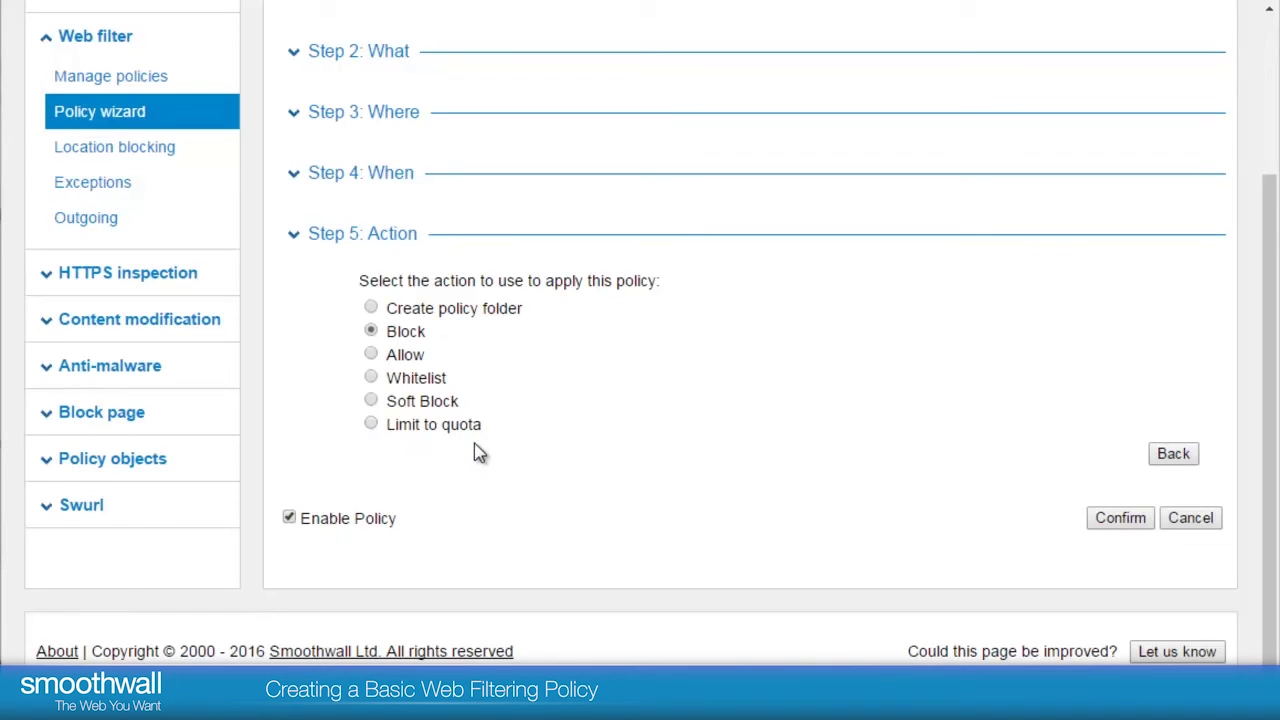
Choose Block as the action, keeping Enable Policy ticked
click(371, 336)
Confirm and save the Social Networking Sites block policy after reviewing the summary
click(1126, 520)
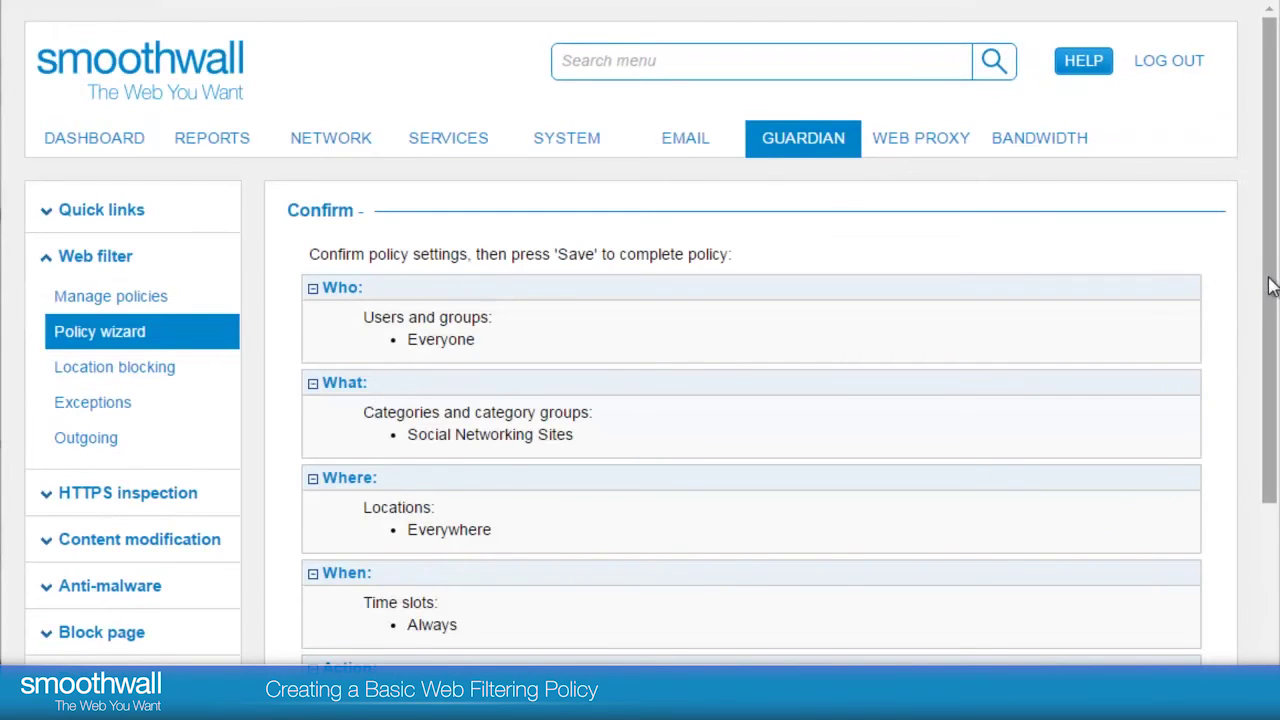
drag(1269, 298, 1266, 437)
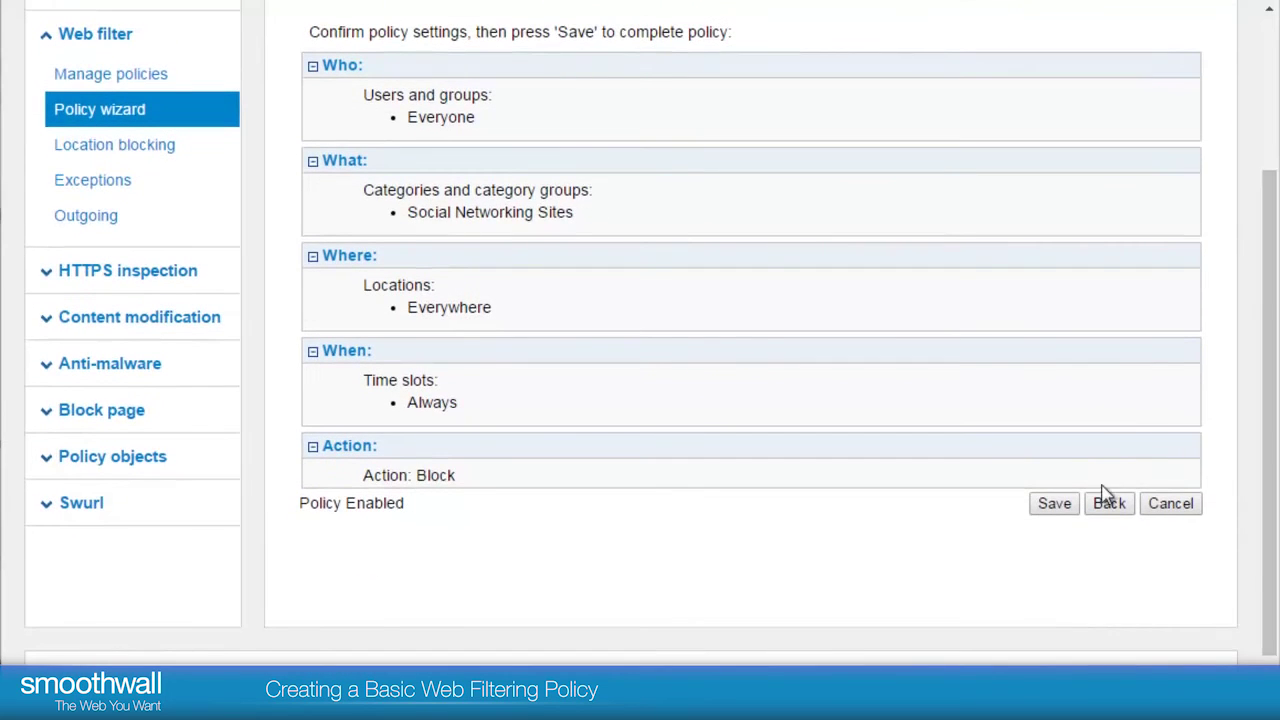
click(1063, 510)
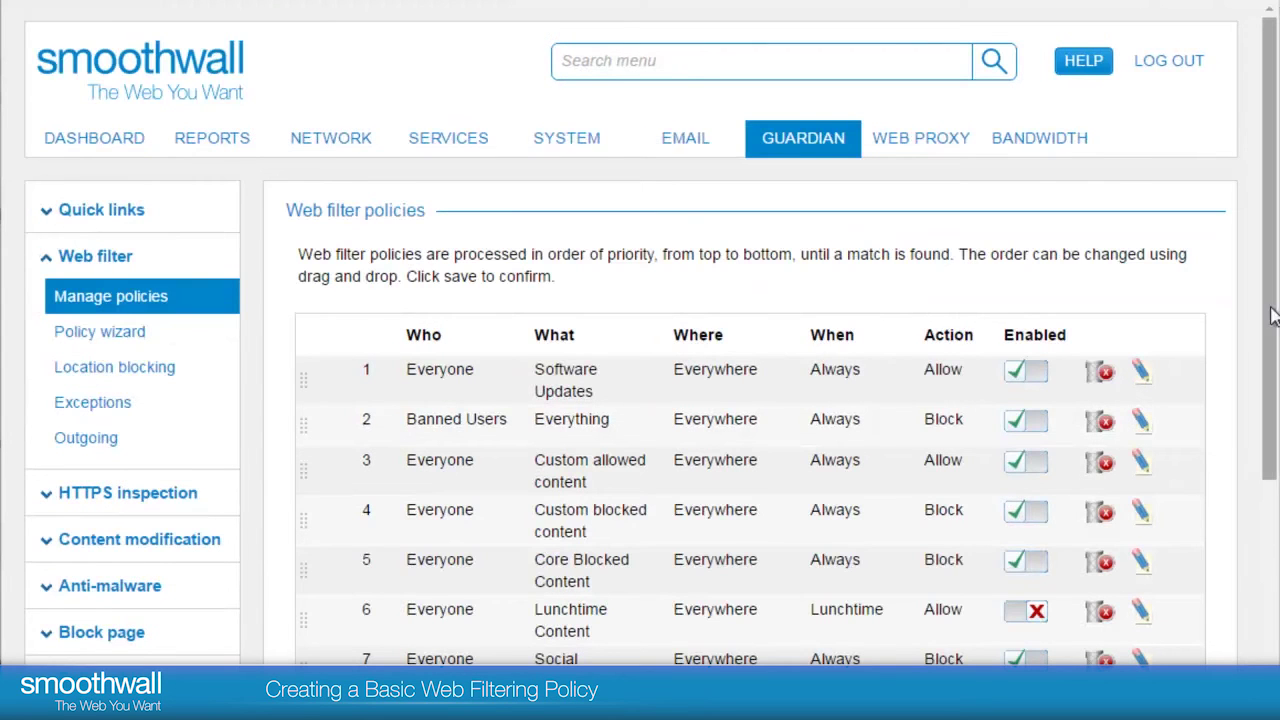
Reorder the Social Networking Sites policy below Lunchtime Content and save the policy order
drag(1268, 305, 1266, 405)
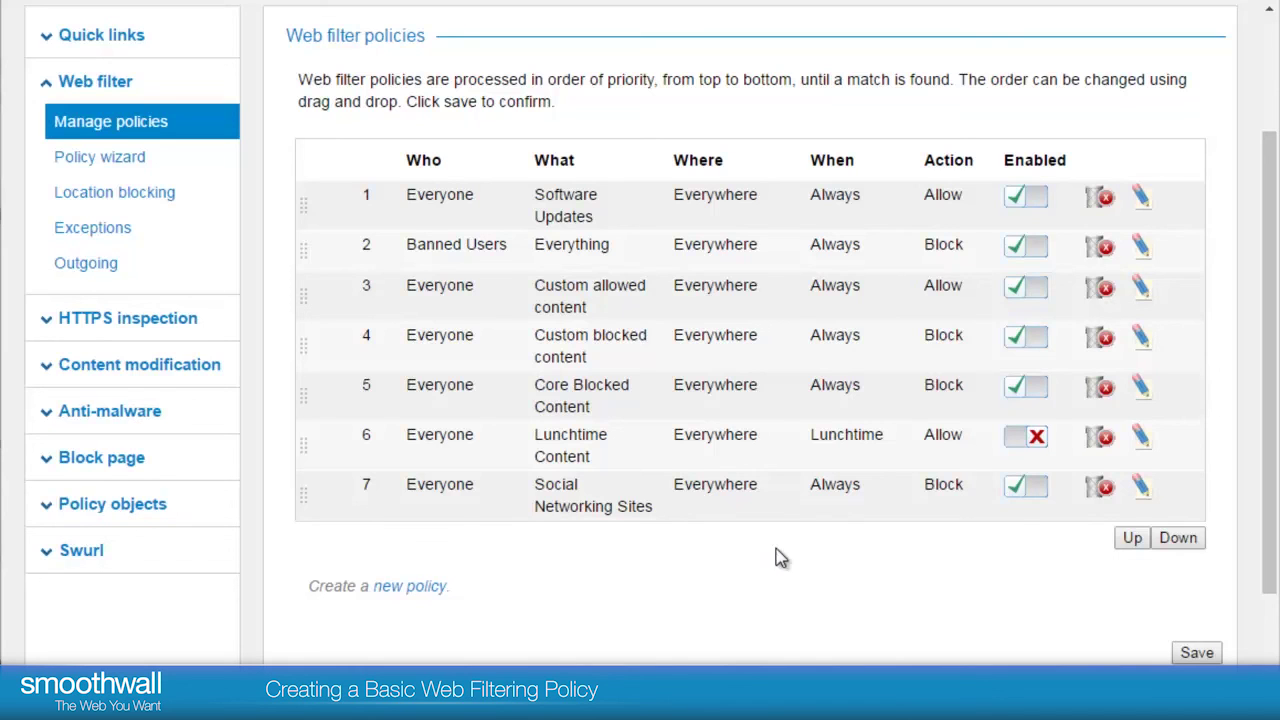
click(826, 493)
click(1131, 540)
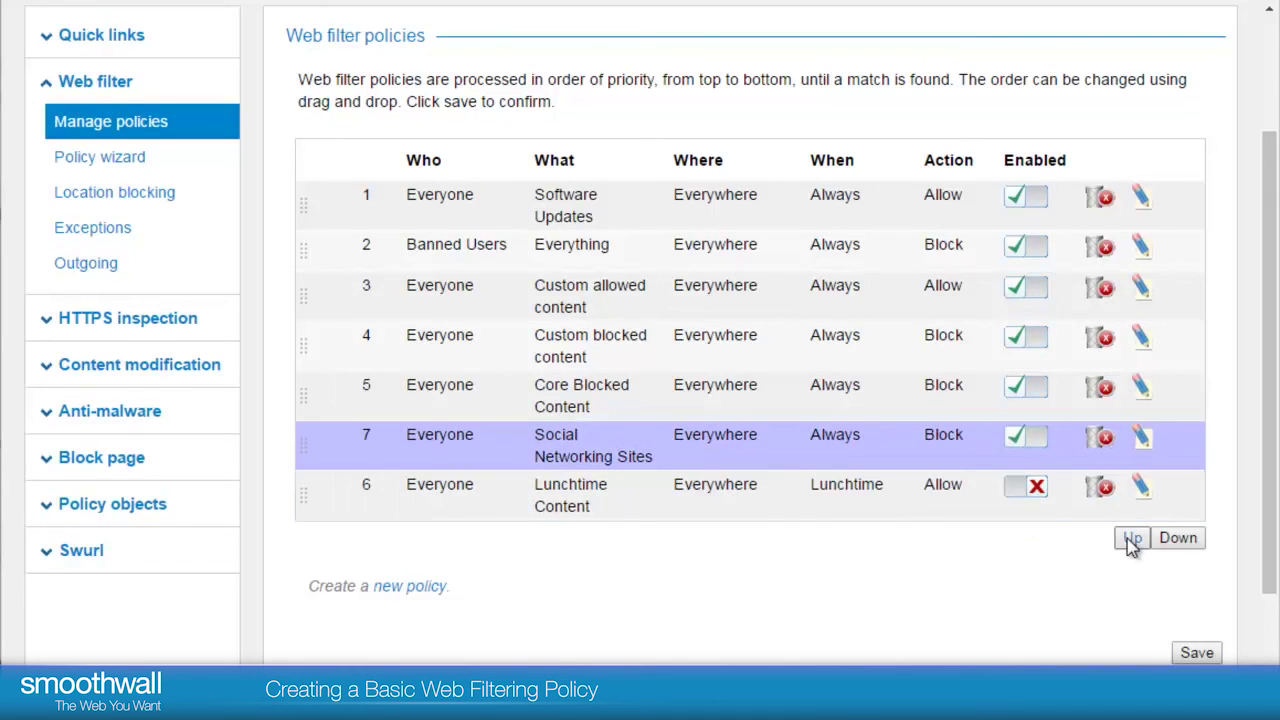
click(1178, 540)
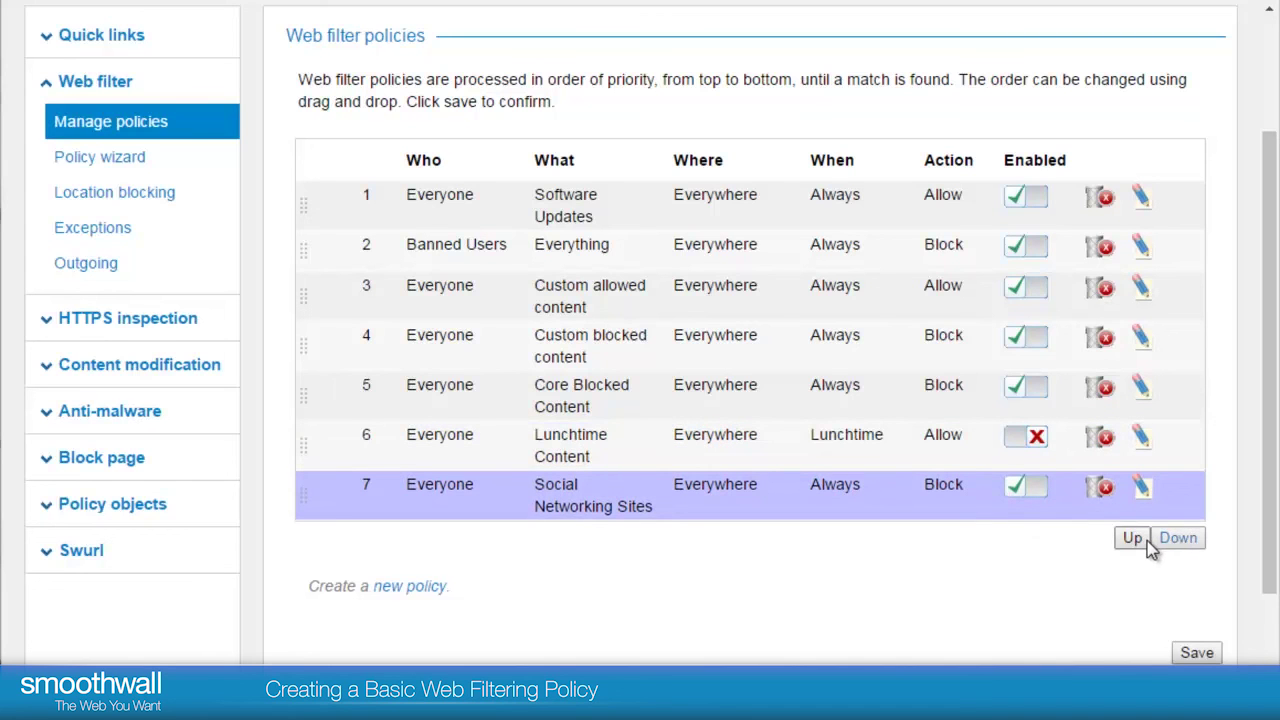
mouse_move(663, 503)
mouse_down()
mouse_move(673, 413)
mouse_move(660, 537)
mouse_up()
click(1200, 653)
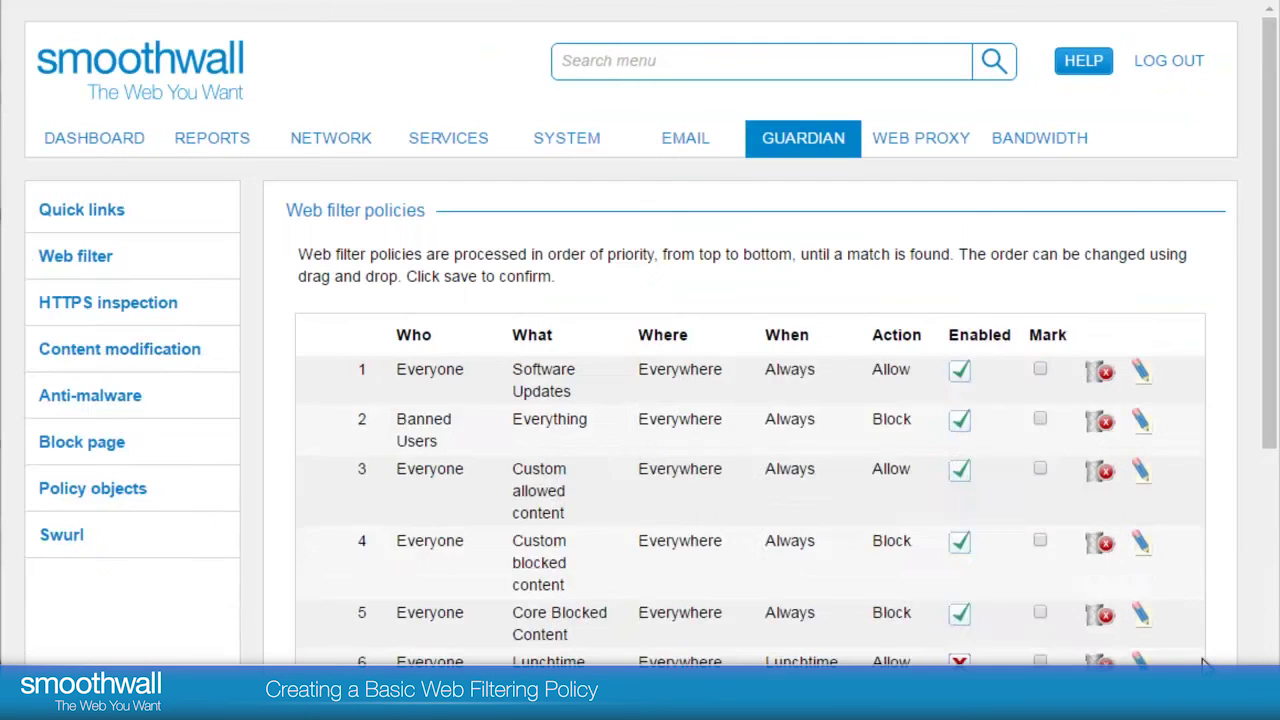